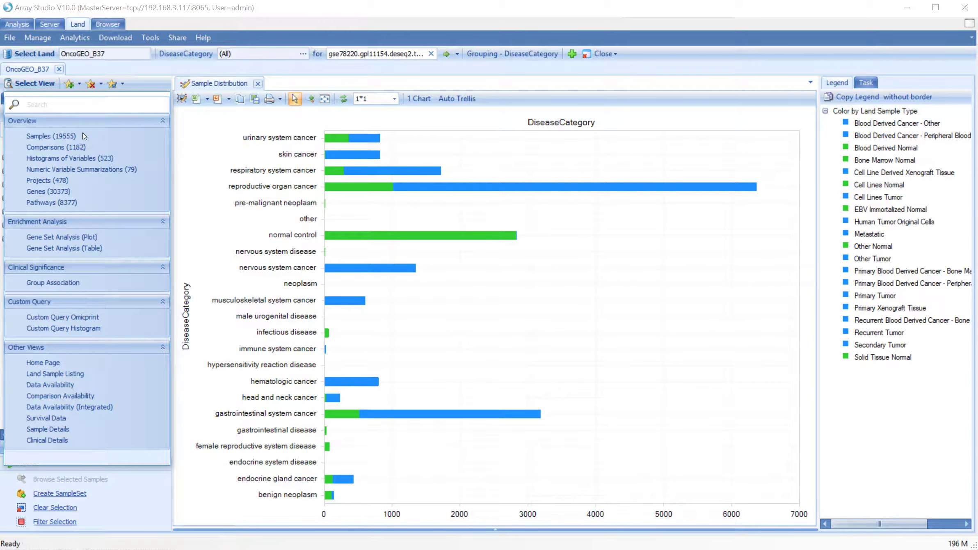
Step: View the sample distribution by disease category and the comparison distribution by tissue category
click(51, 138)
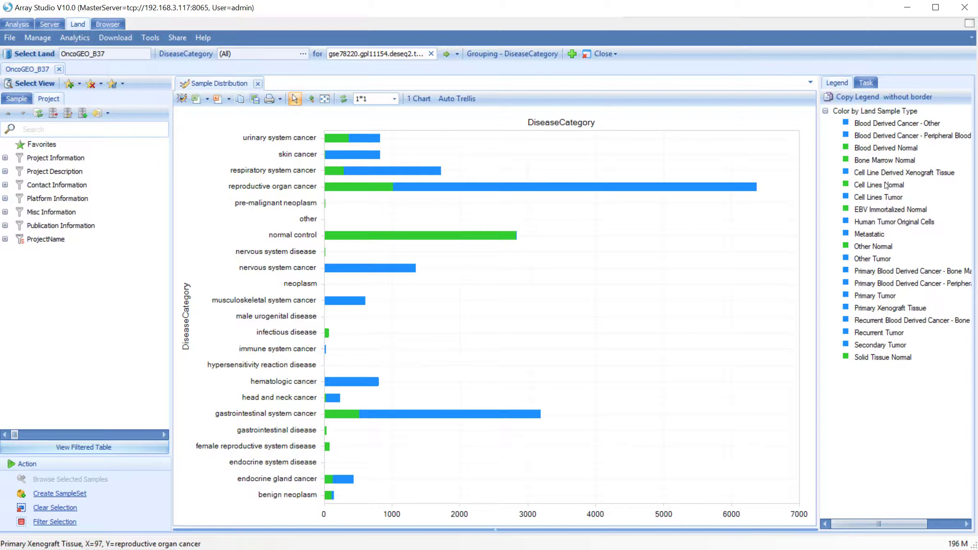
click(32, 86)
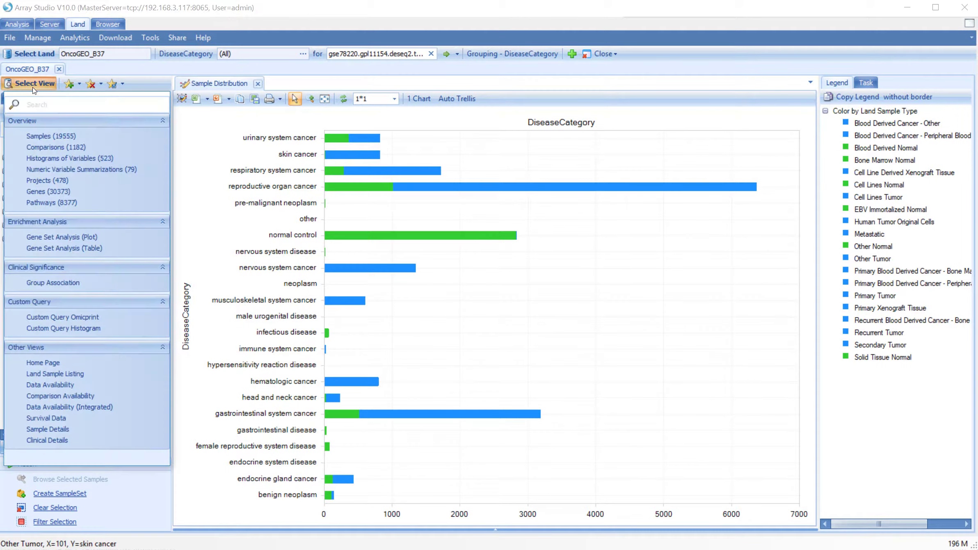
click(48, 148)
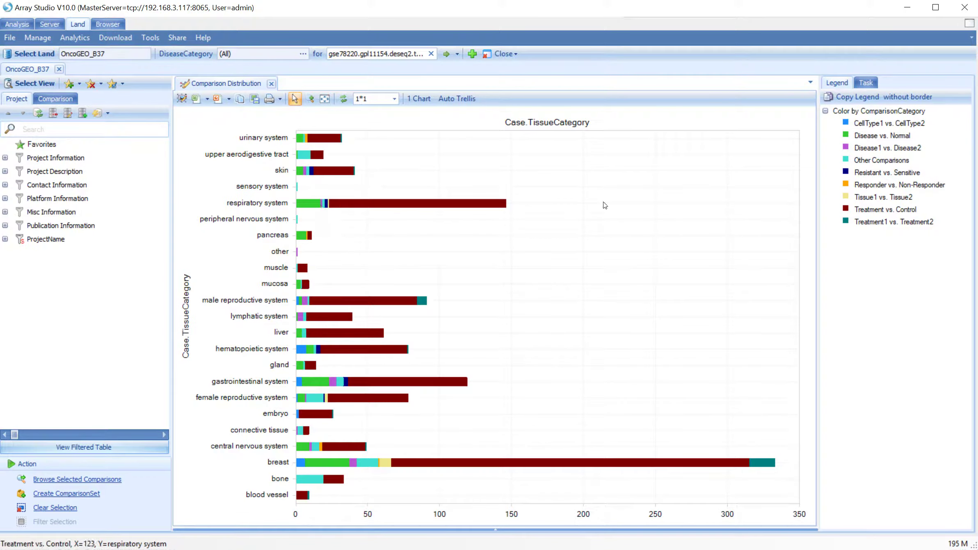
click(888, 98)
Step: Open the Projects overview and examine the detail table of the projects in the Immunomodulators therapeutic area
click(41, 85)
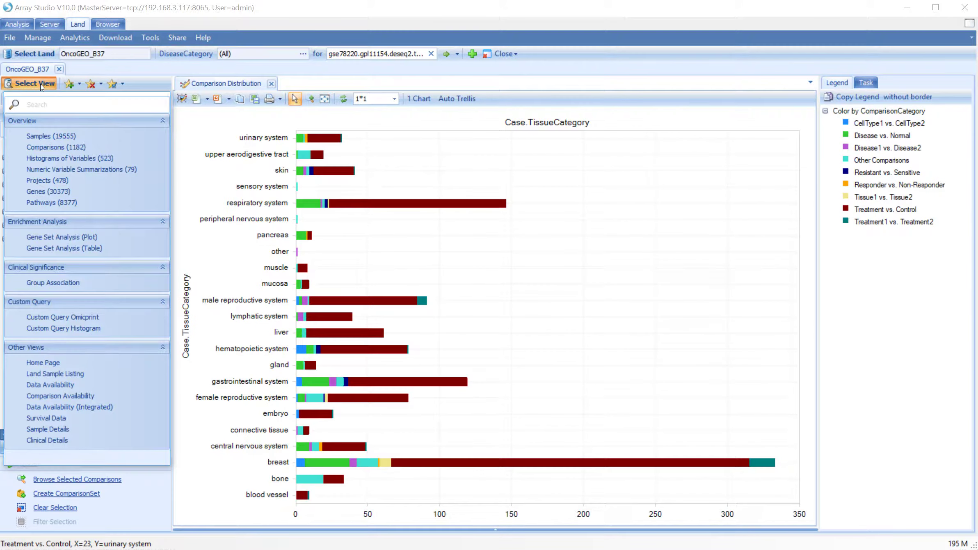
click(44, 182)
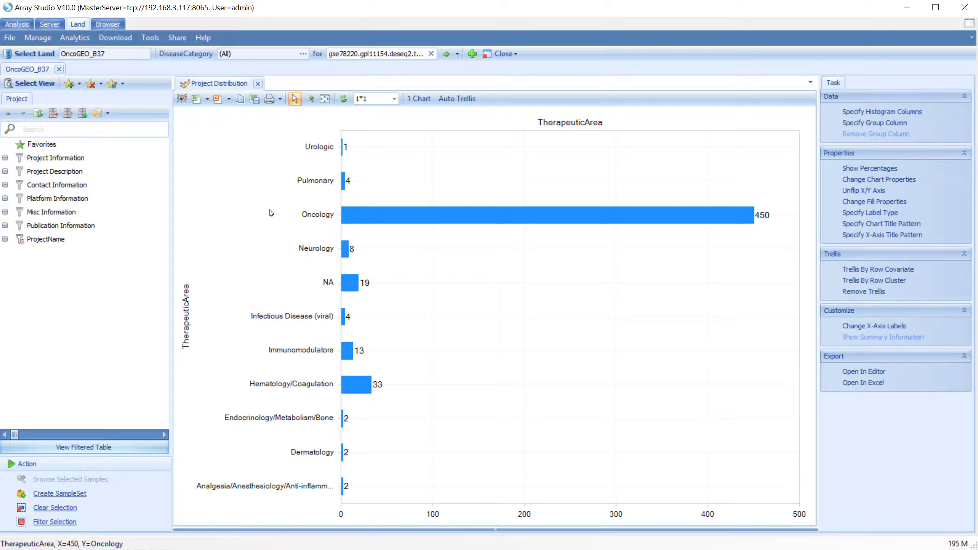
click(349, 352)
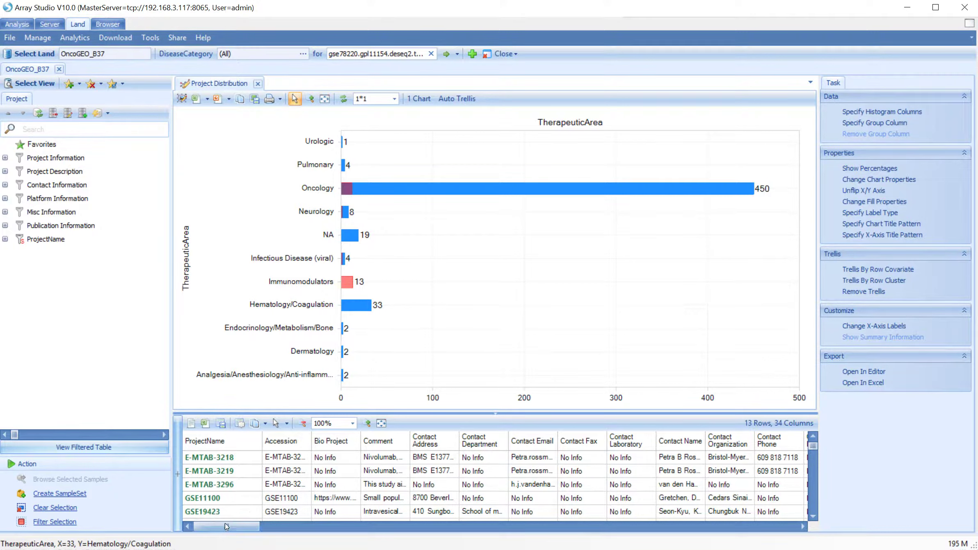
drag(234, 526, 743, 527)
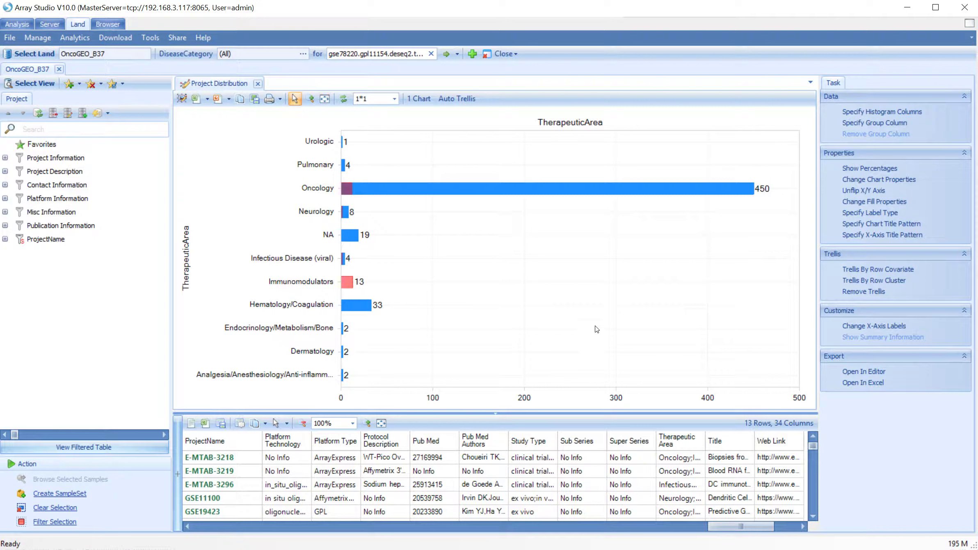
Step: Open the Samples overview and filter DiseaseCategory to skin cancer
click(33, 84)
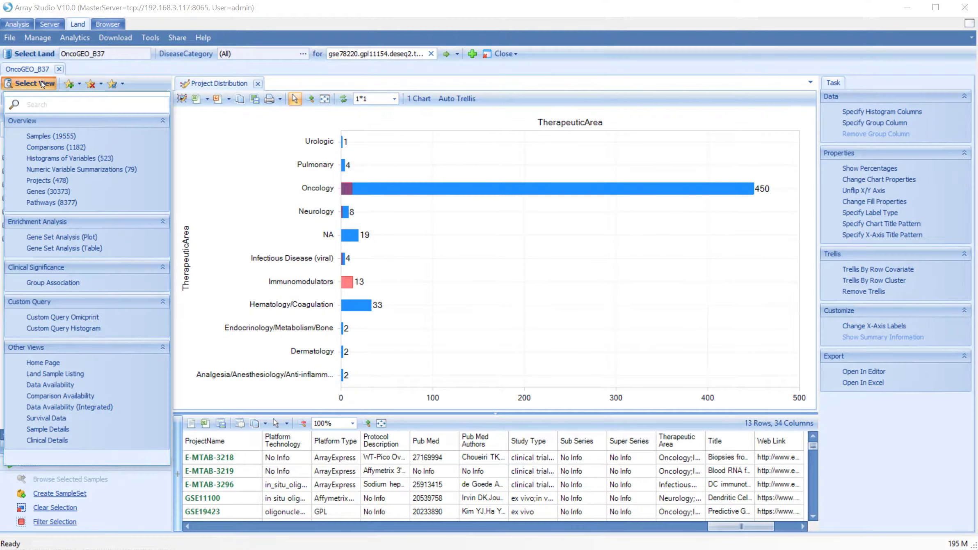
click(53, 139)
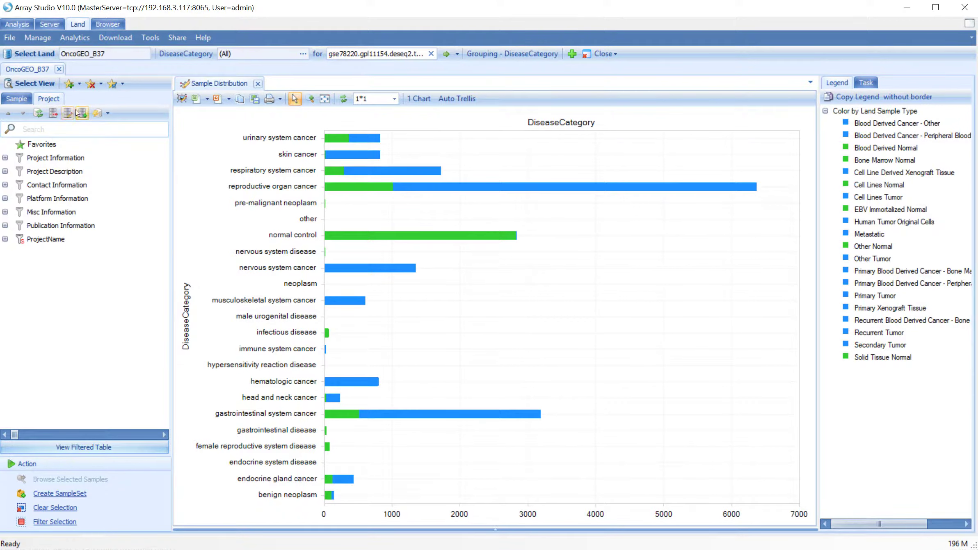
click(20, 102)
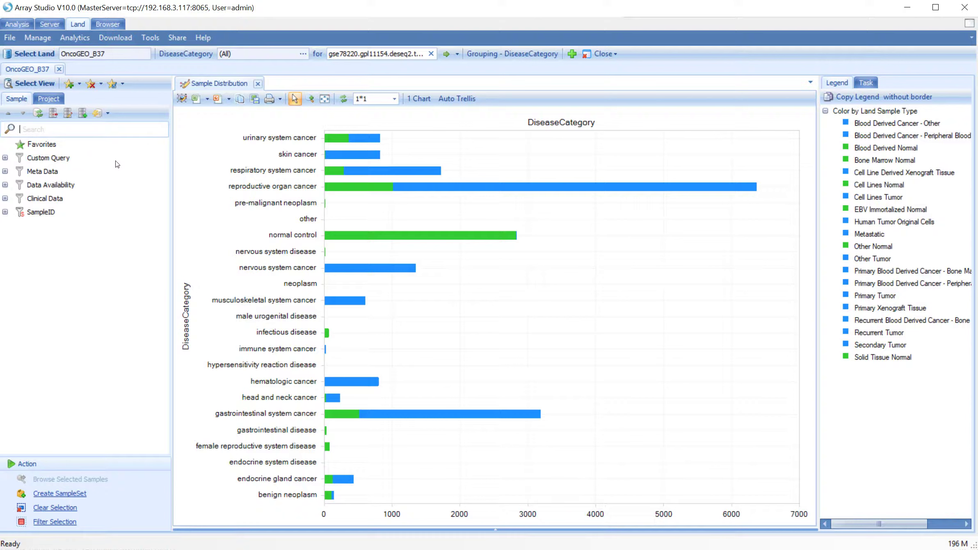
click(5, 171)
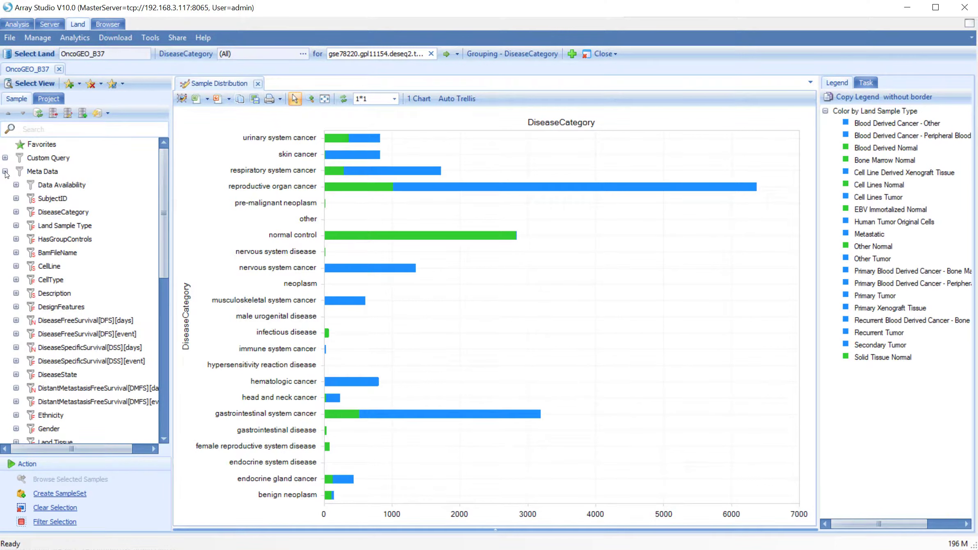
click(16, 211)
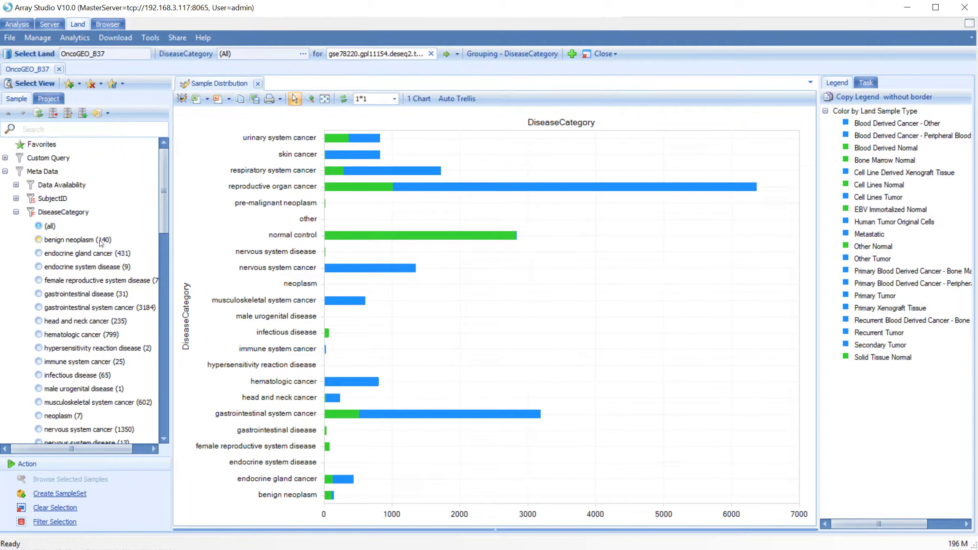
scroll(72, 308, down, 2)
scroll(68, 316, down, 1)
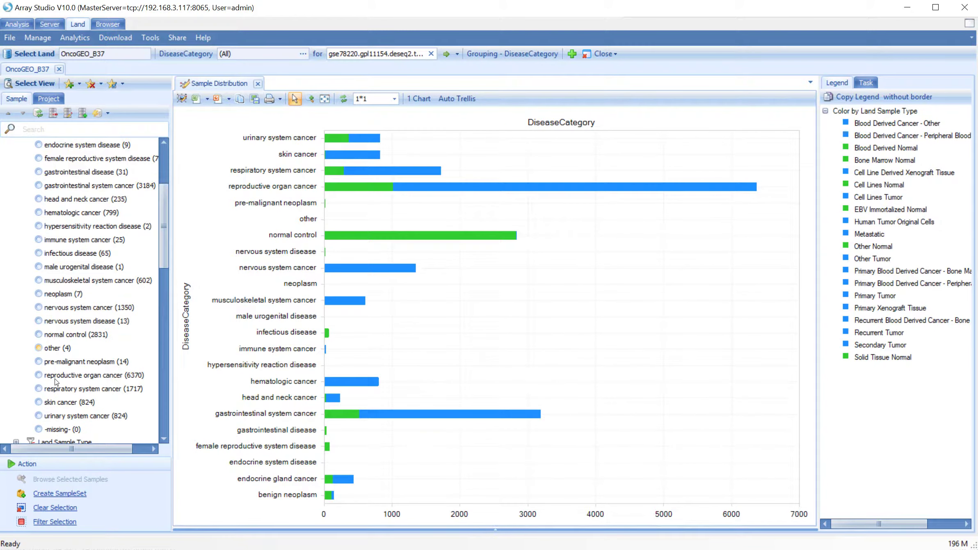
click(45, 402)
Step: Filter Land Sample Type so that only Metastatic samples are included
scroll(76, 353, down, 2)
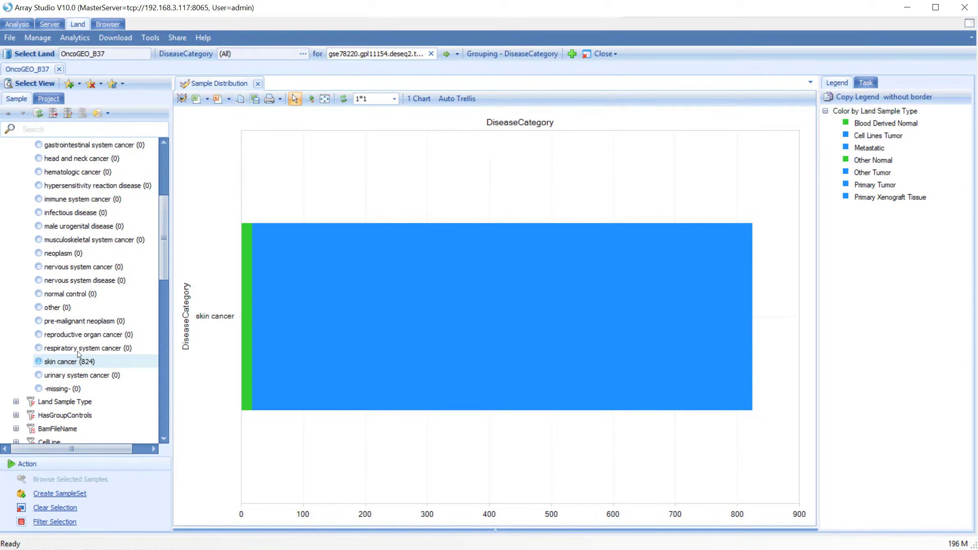
click(16, 361)
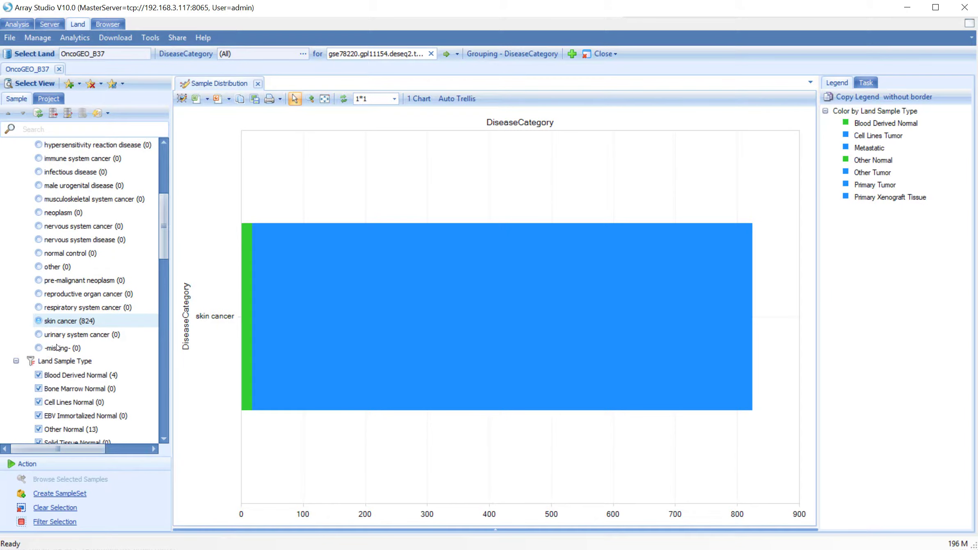
scroll(58, 347, down, 3)
scroll(64, 322, down, 2)
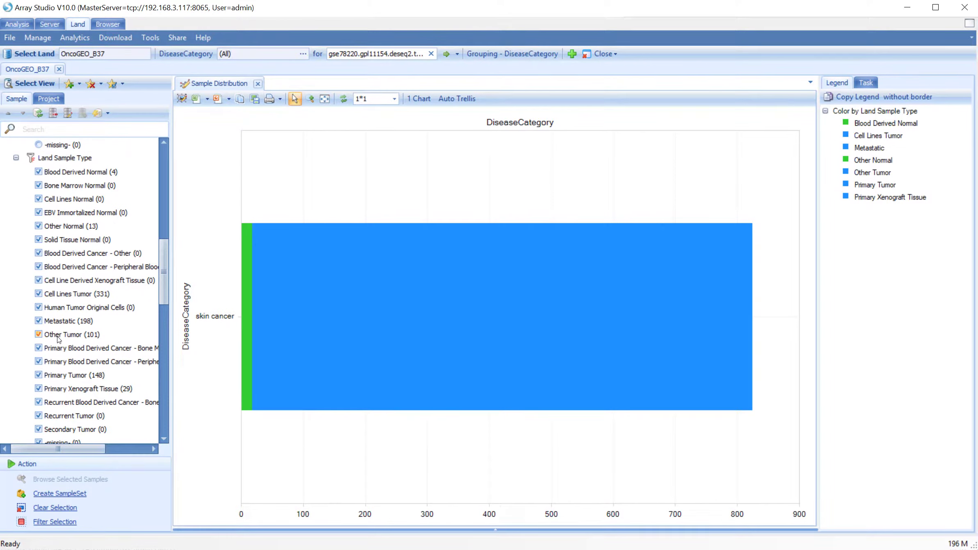
right_click(63, 325)
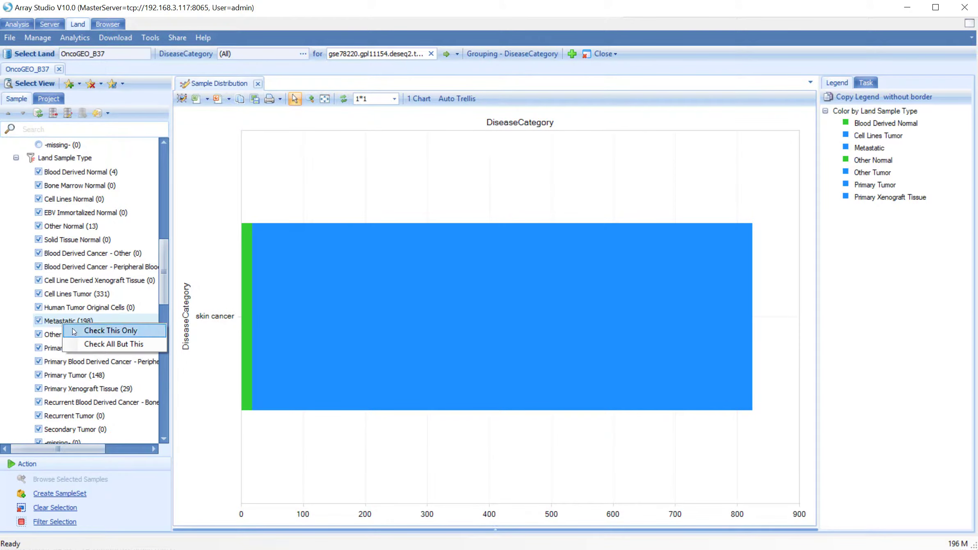
click(94, 332)
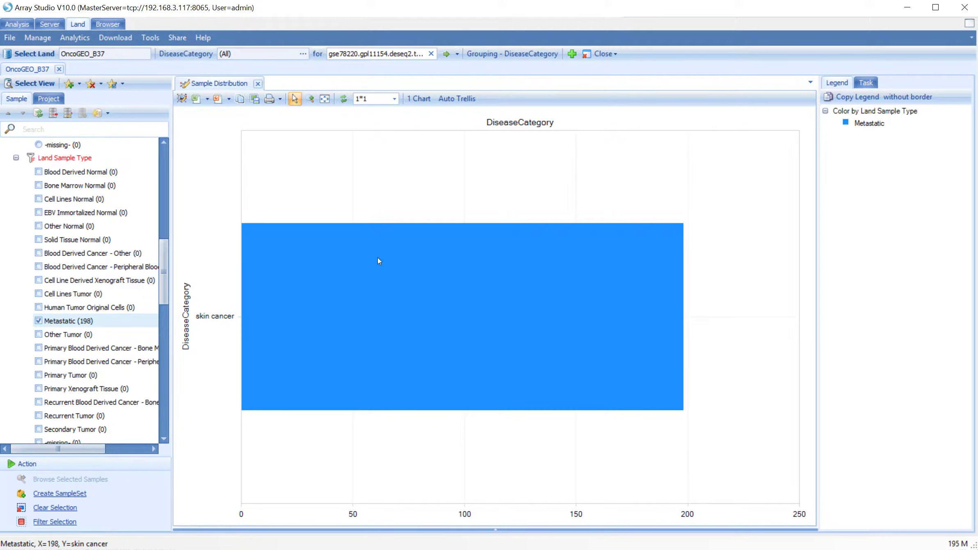
Step: Change the sample distribution's grouping to ProjectName
click(504, 55)
scroll(491, 170, down, 8)
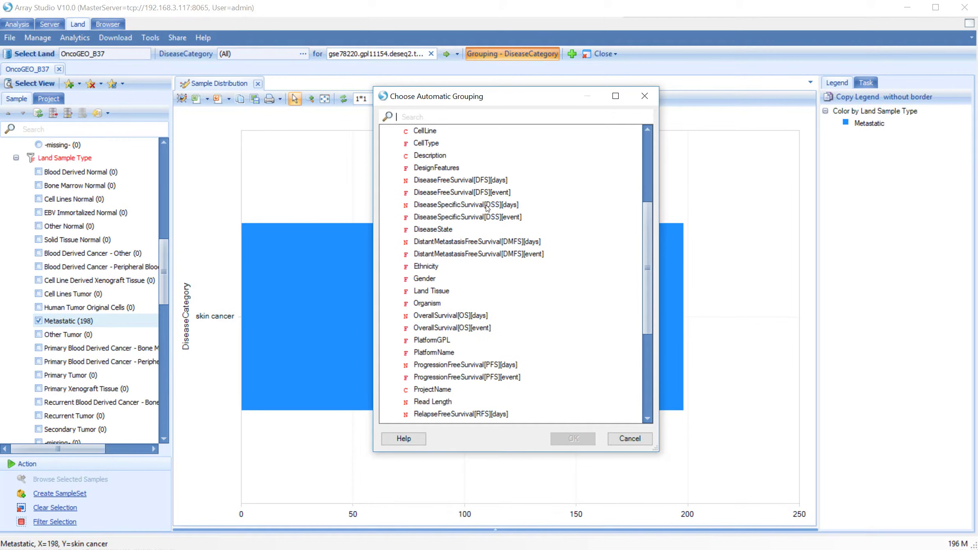
scroll(490, 248, up, 6)
scroll(490, 248, up, 2)
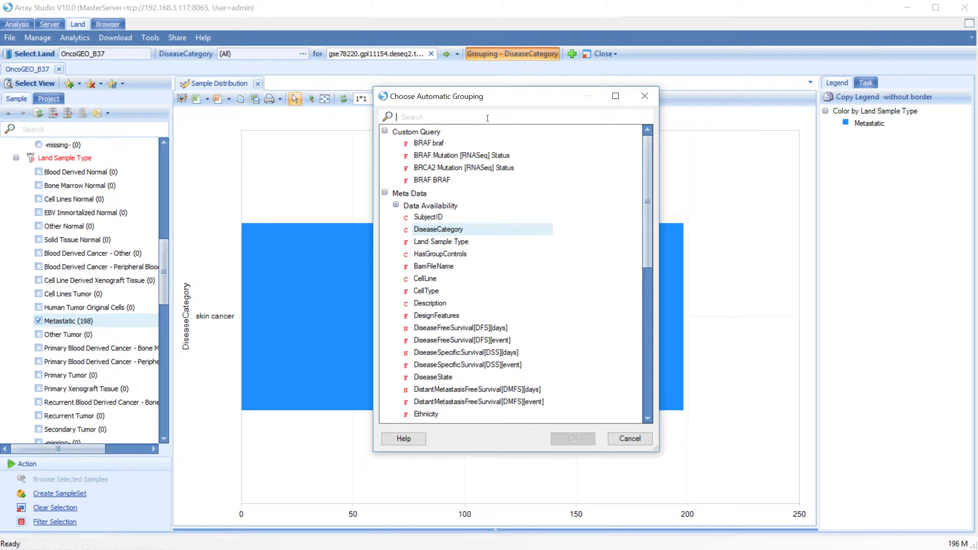
text(proje)
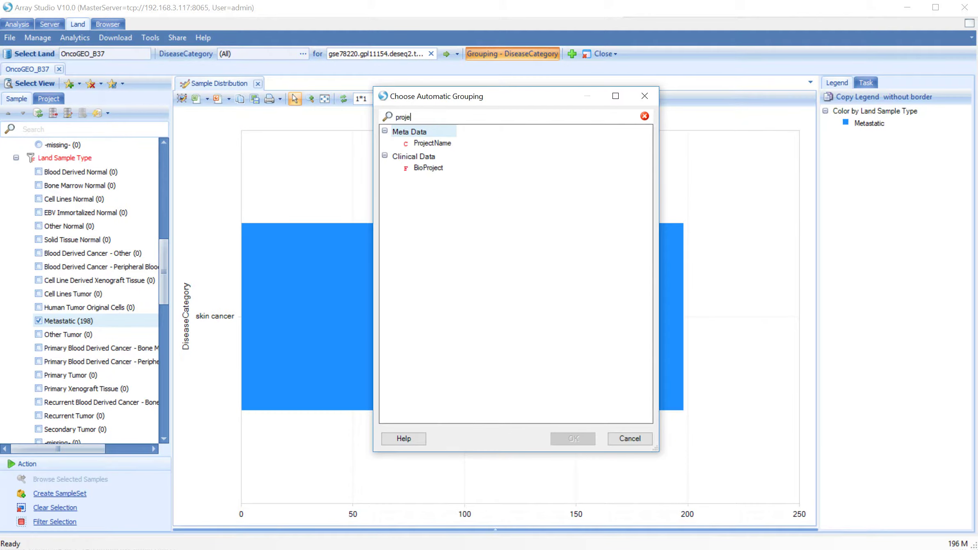
click(443, 145)
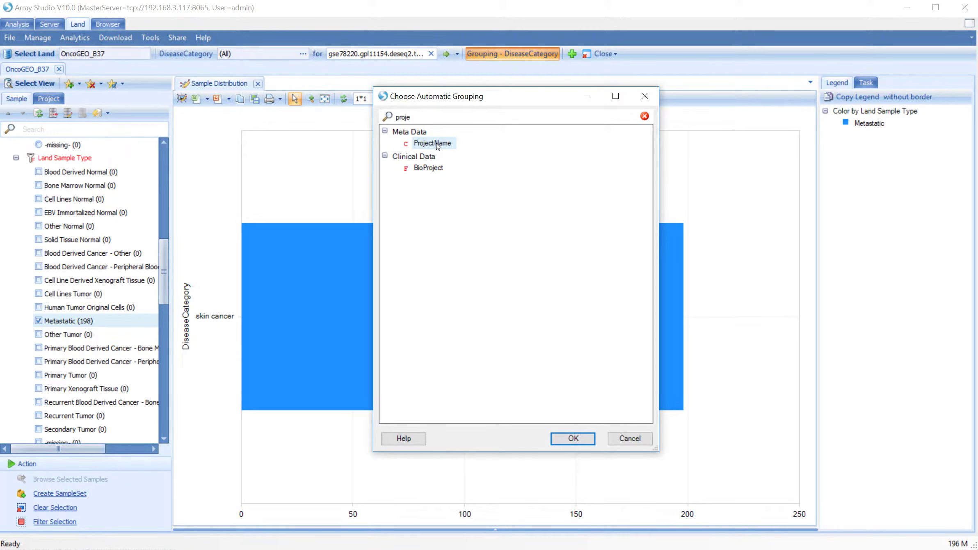
click(573, 438)
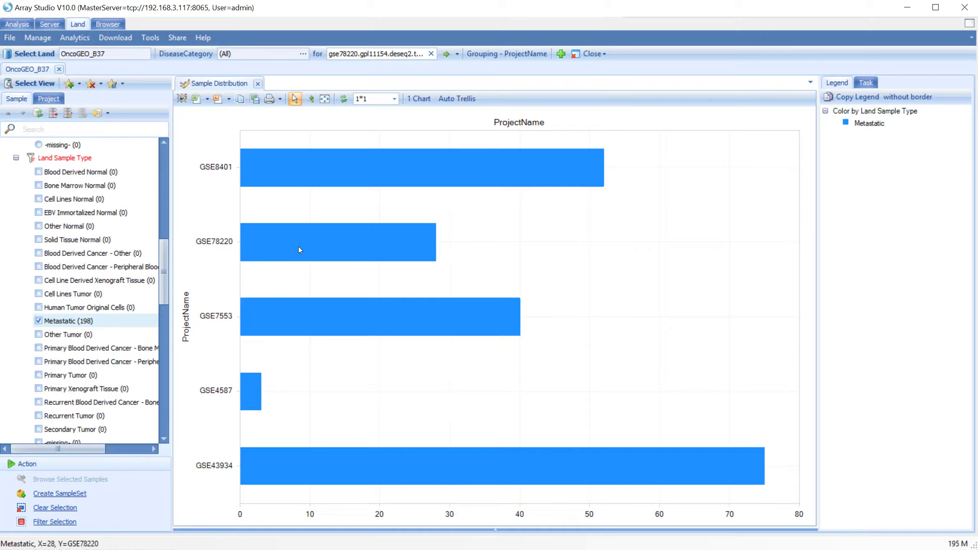
Step: Inspect the sample details of project GSE78220 in the chart and filter the view to those selected samples
click(319, 236)
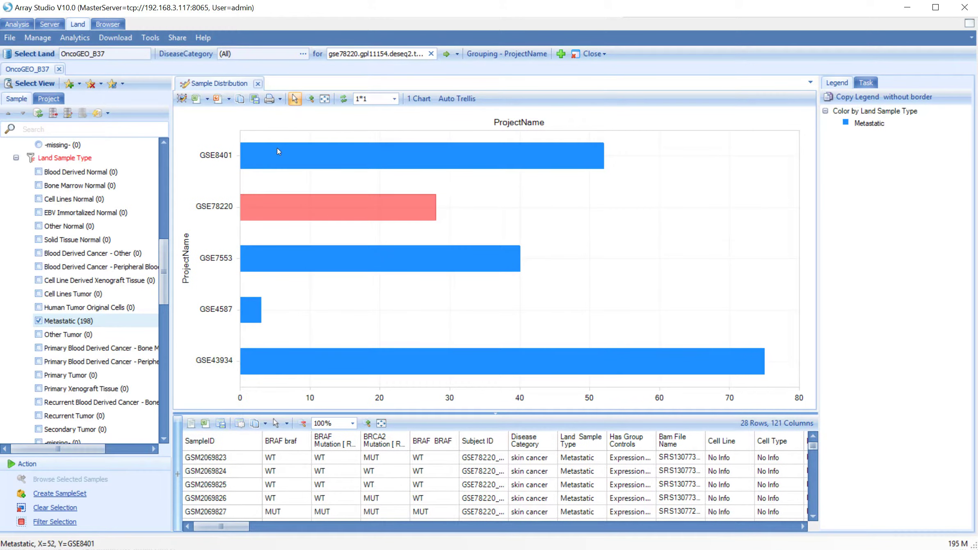
click(229, 498)
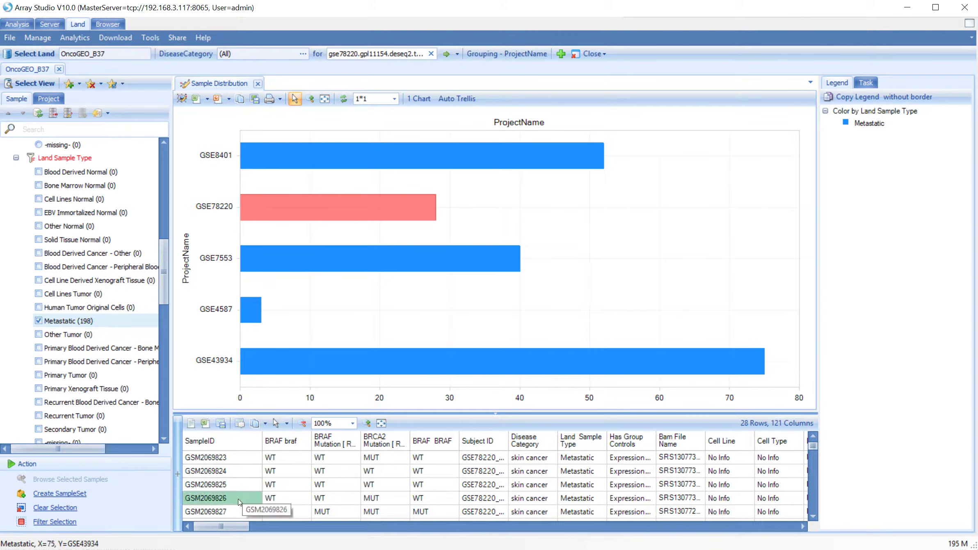
scroll(230, 497, down, 4)
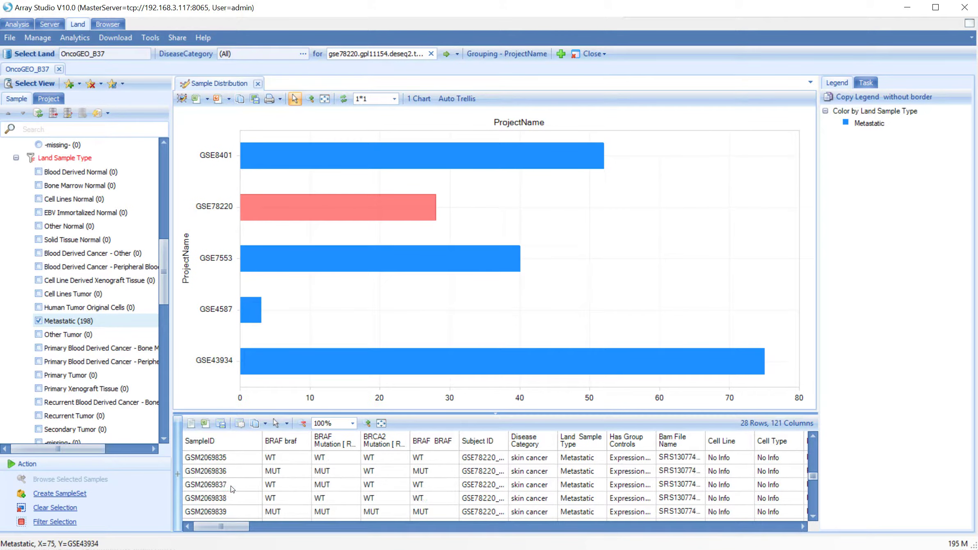
drag(231, 528, 382, 529)
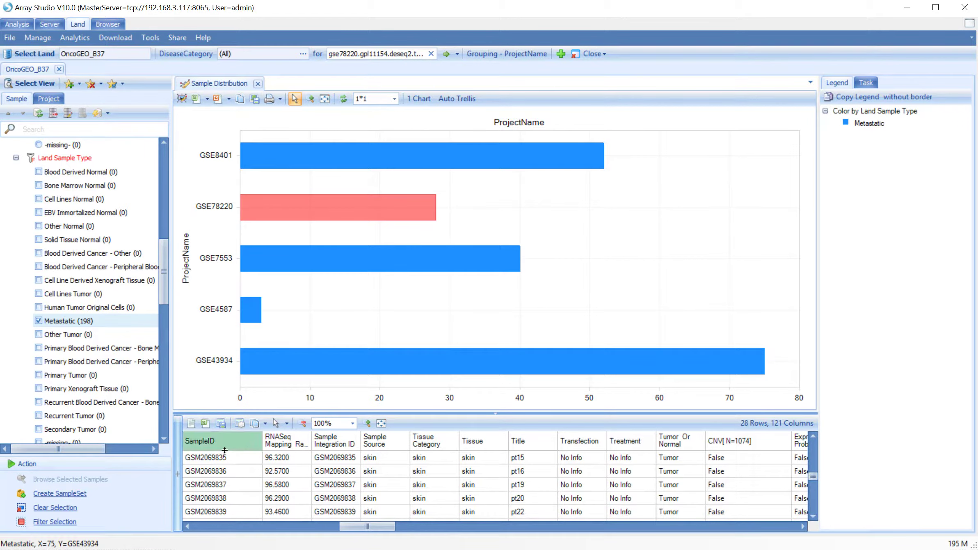
click(48, 522)
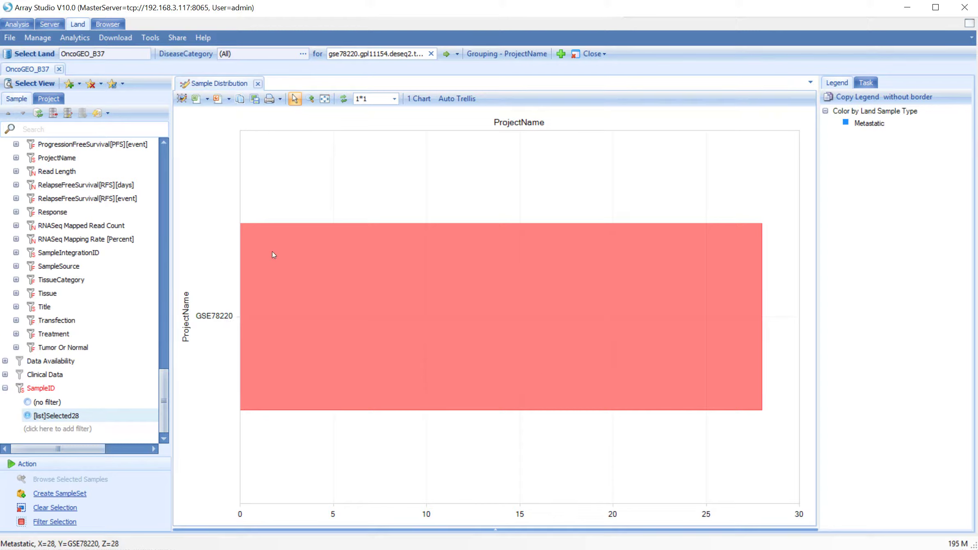
Step: Add a project filter that limits ProjectName to GSE78220
click(54, 100)
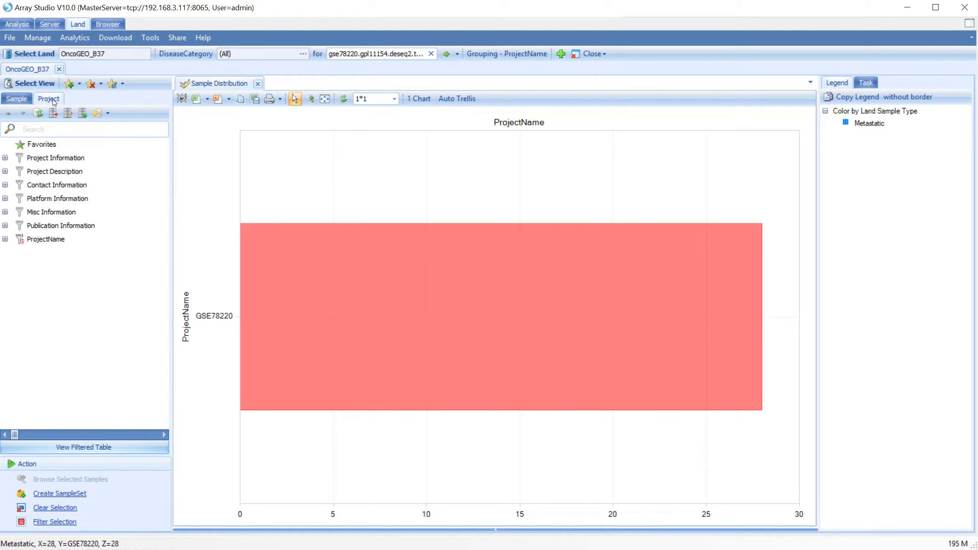
click(20, 240)
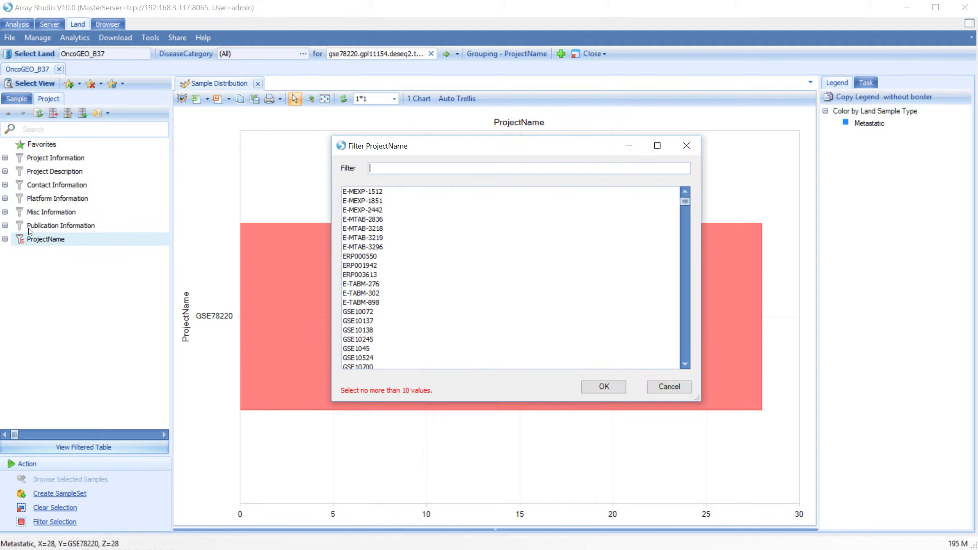
text(gse)
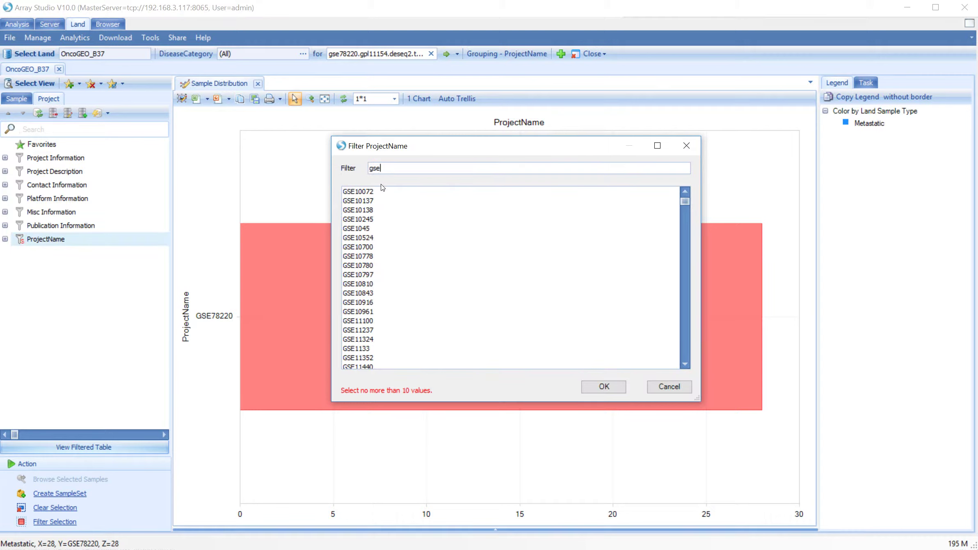
text(7822)
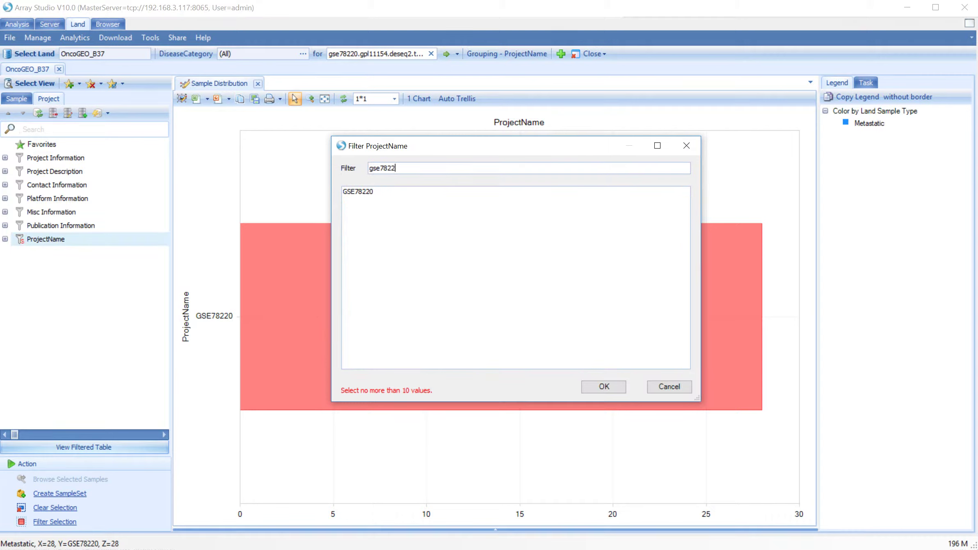
text(0)
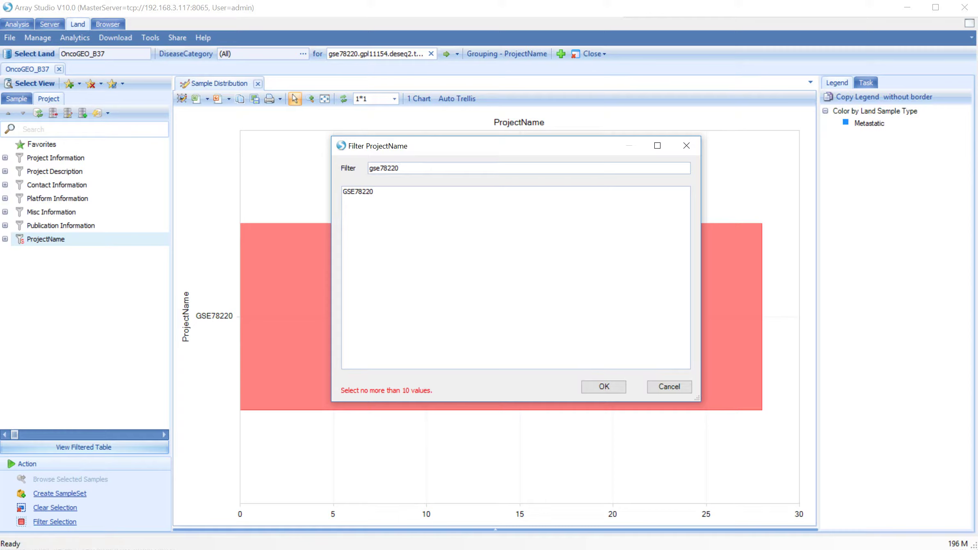
click(372, 191)
click(595, 385)
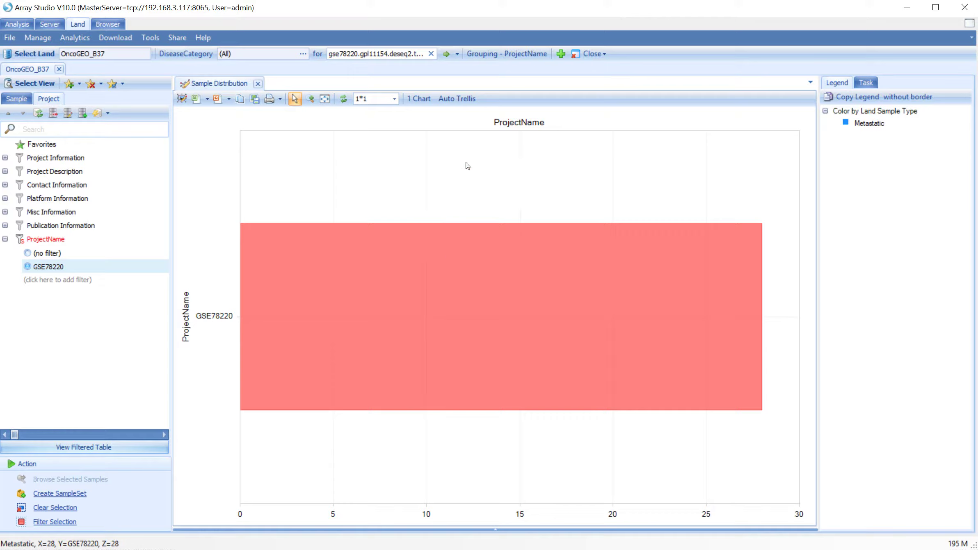
Step: Change the sample distribution's grouping from ProjectName to the Response field under Meta Data
click(508, 55)
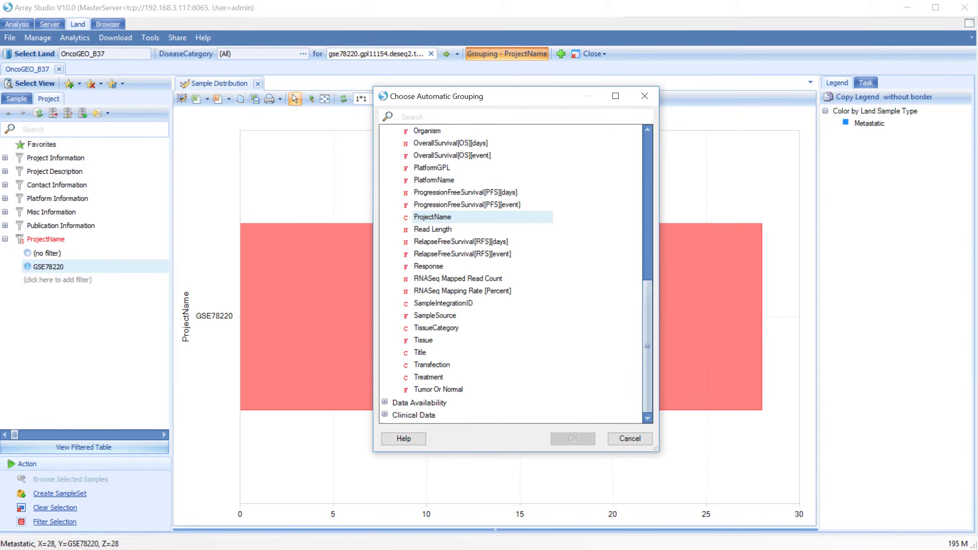
click(485, 114)
text(resp)
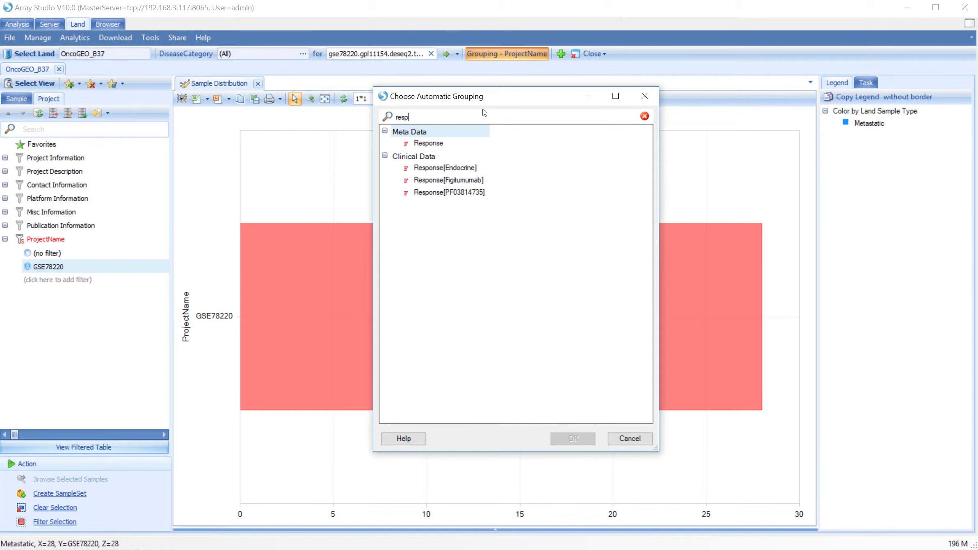
click(431, 143)
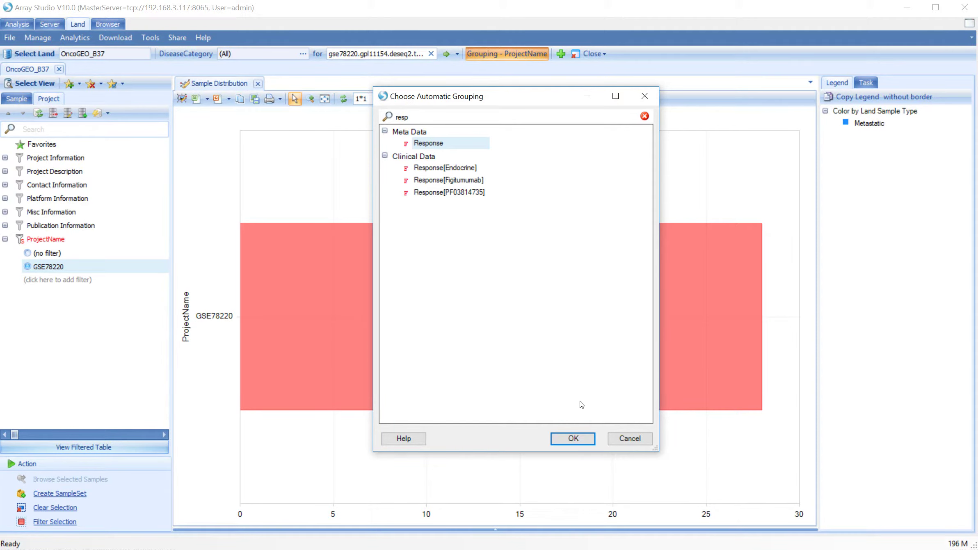
click(586, 439)
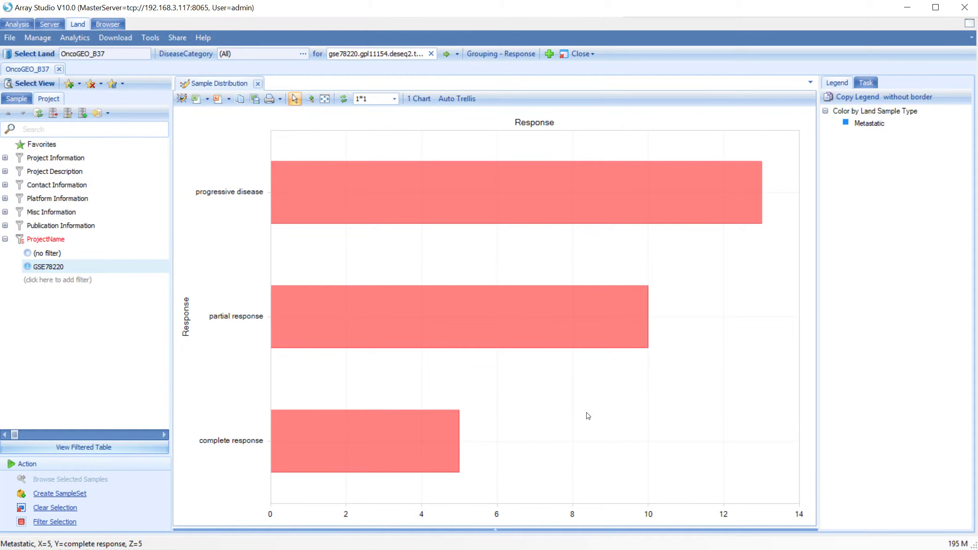
Step: Inspect the sample details of the progressive disease, partial response and complete response bars in turn, and clear the selection
click(556, 207)
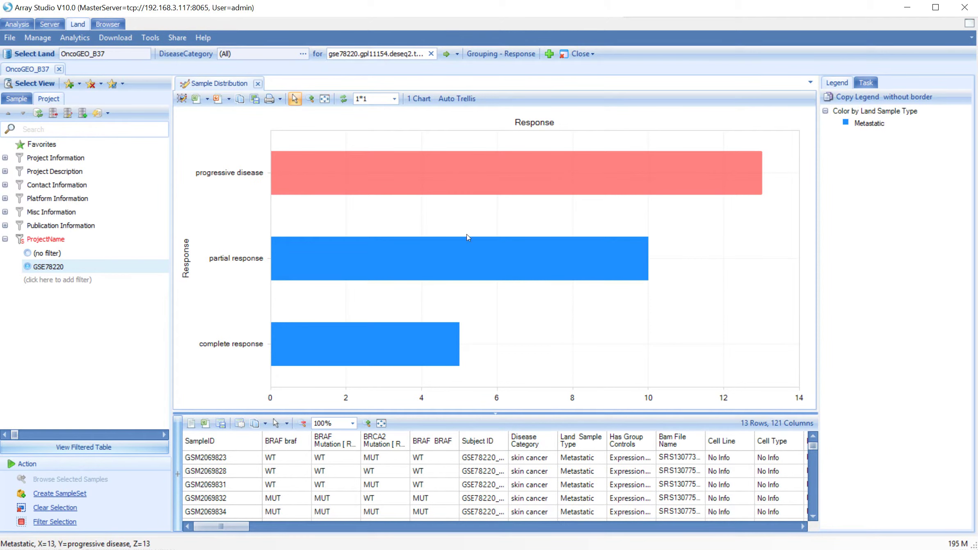
click(498, 258)
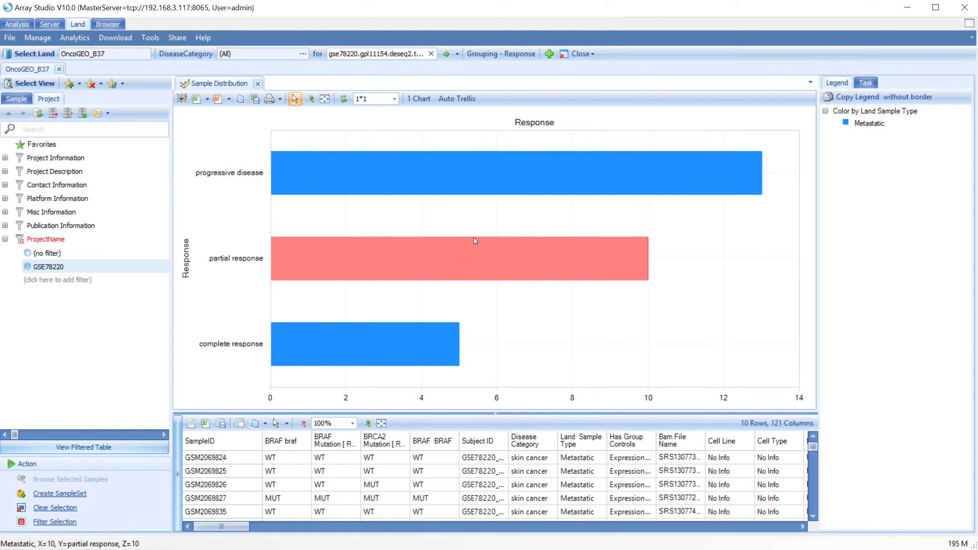
click(370, 341)
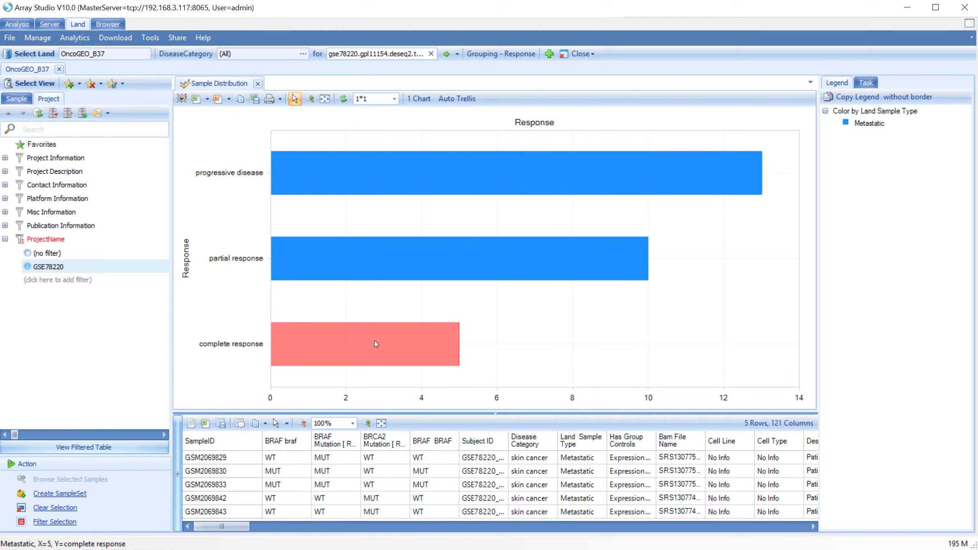
click(518, 321)
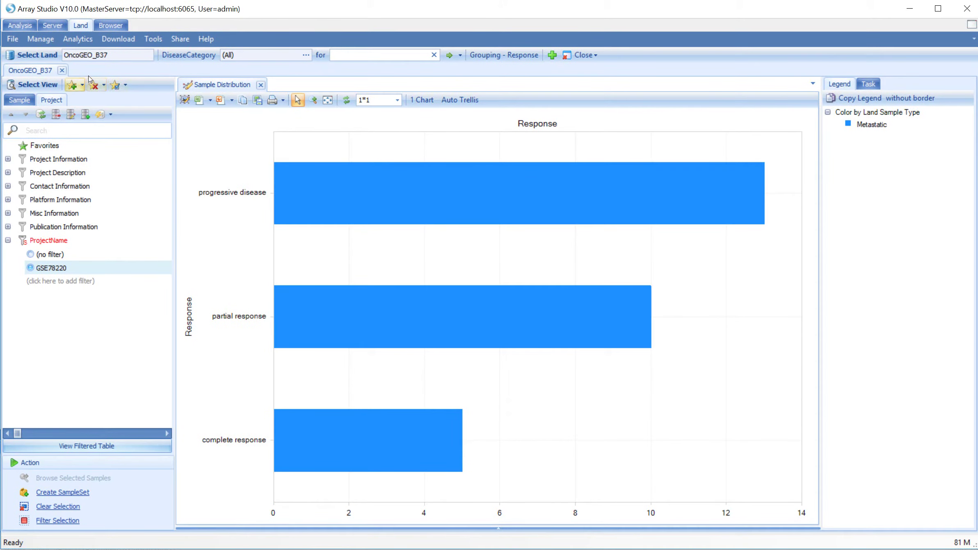
Step: Switch the land to the Survival Data view to plot percent survival by Response
click(47, 86)
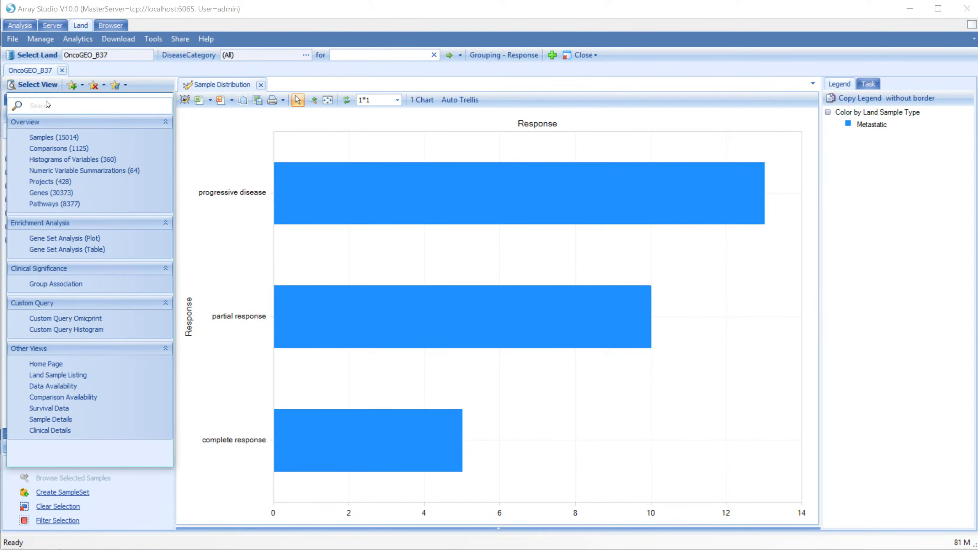
click(60, 410)
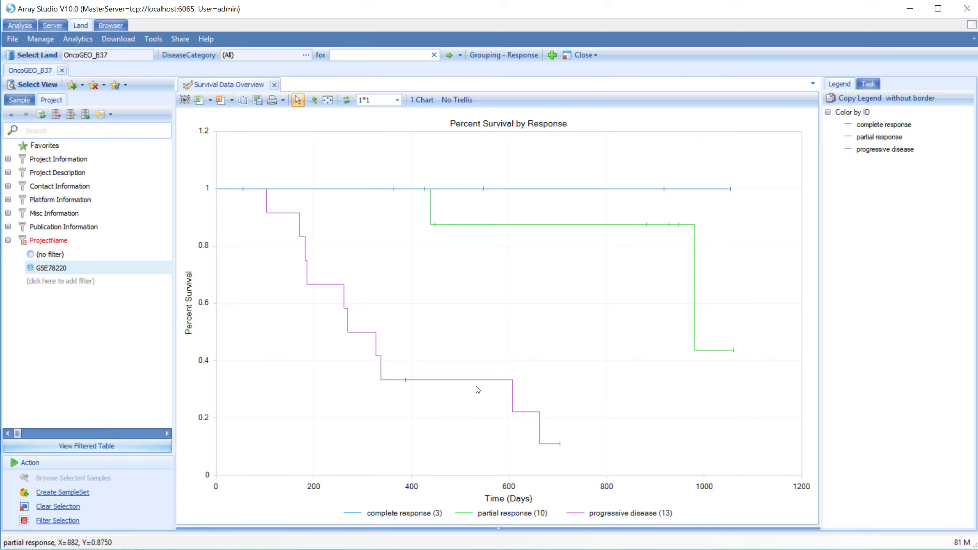
Step: Increase the line width of the survival curves slightly and show the summary information on the chart
click(868, 84)
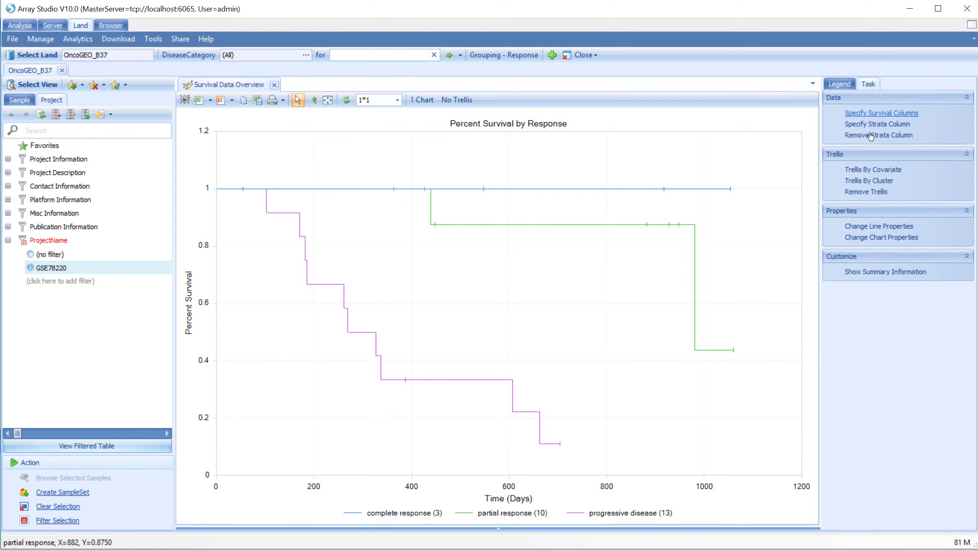
click(880, 230)
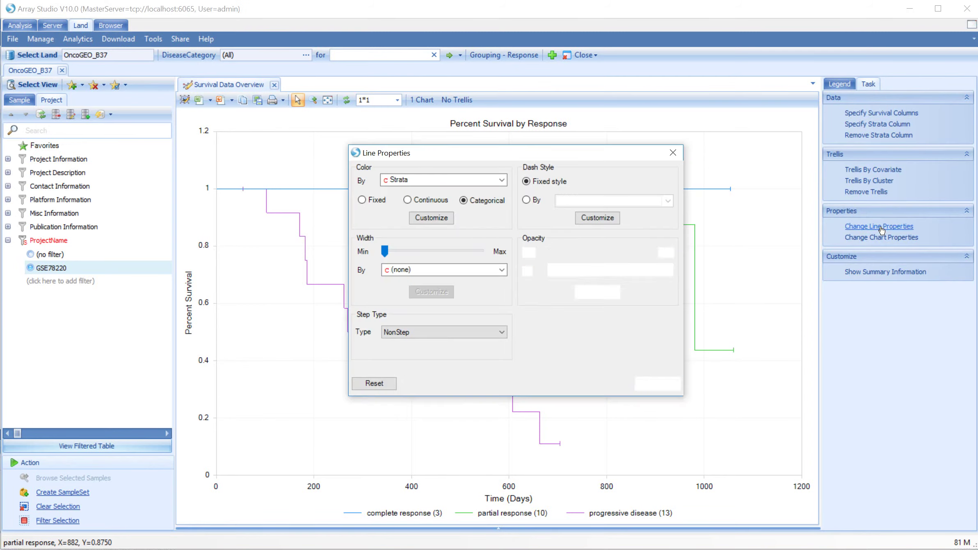
drag(385, 255, 395, 254)
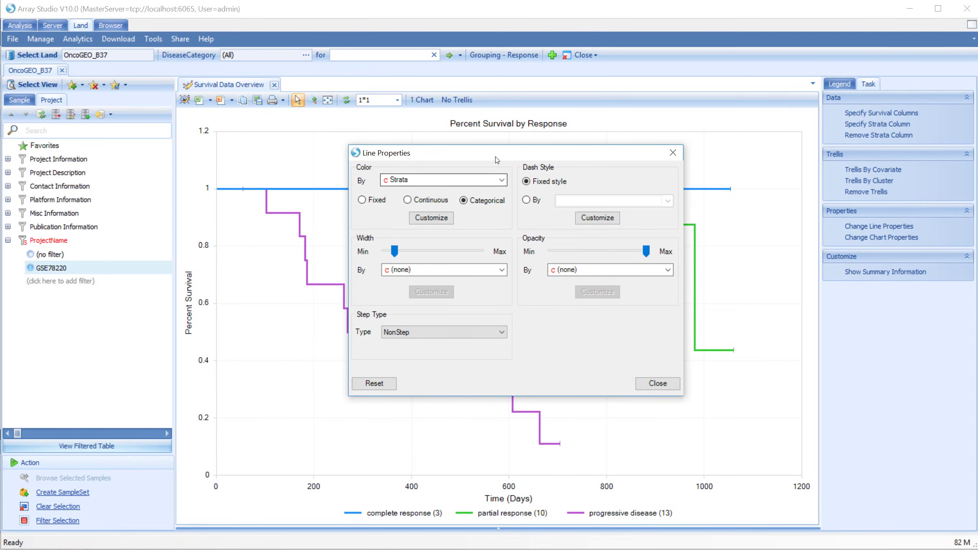
drag(491, 157, 191, 53)
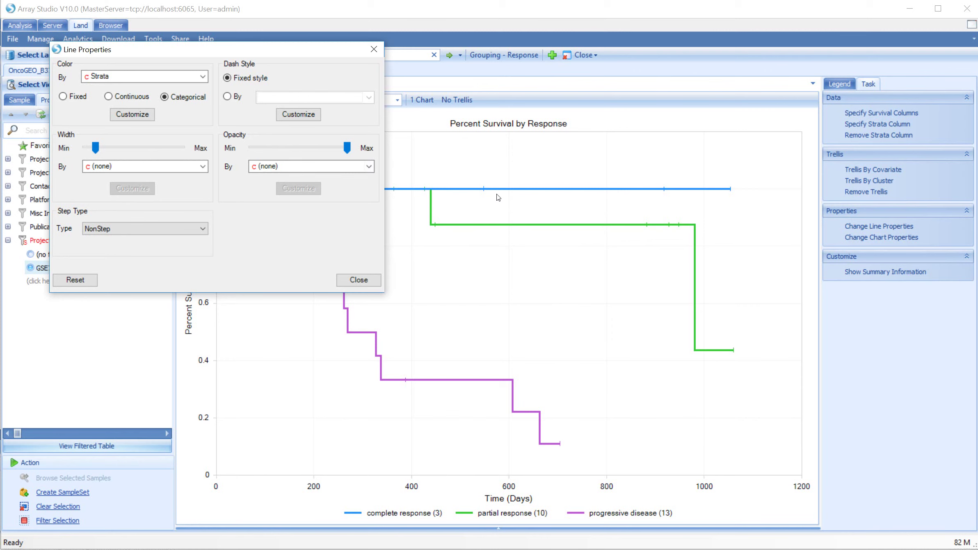
click(364, 279)
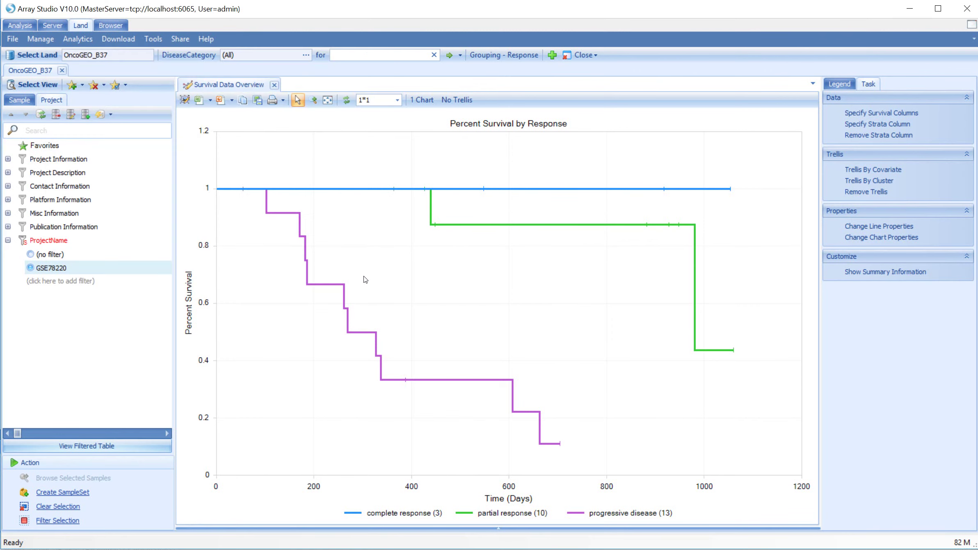
click(875, 272)
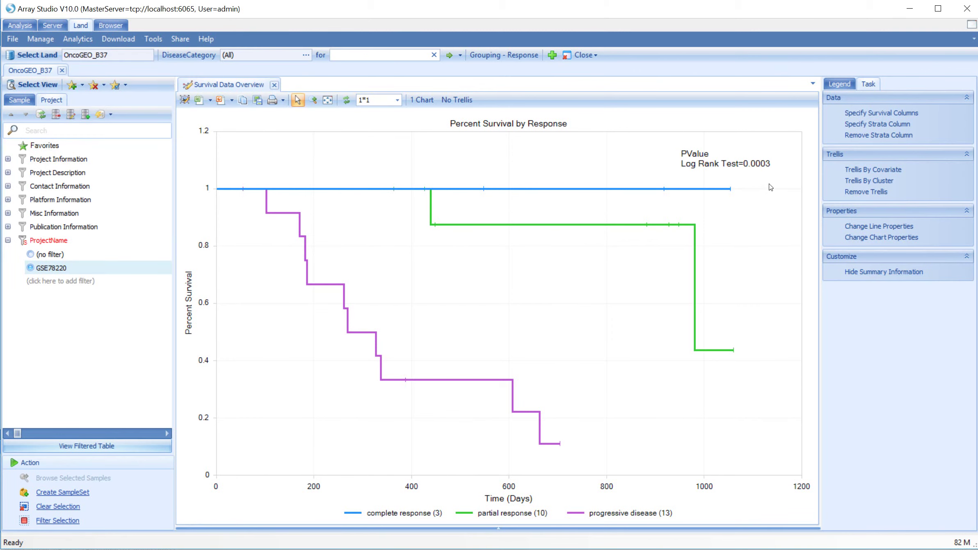